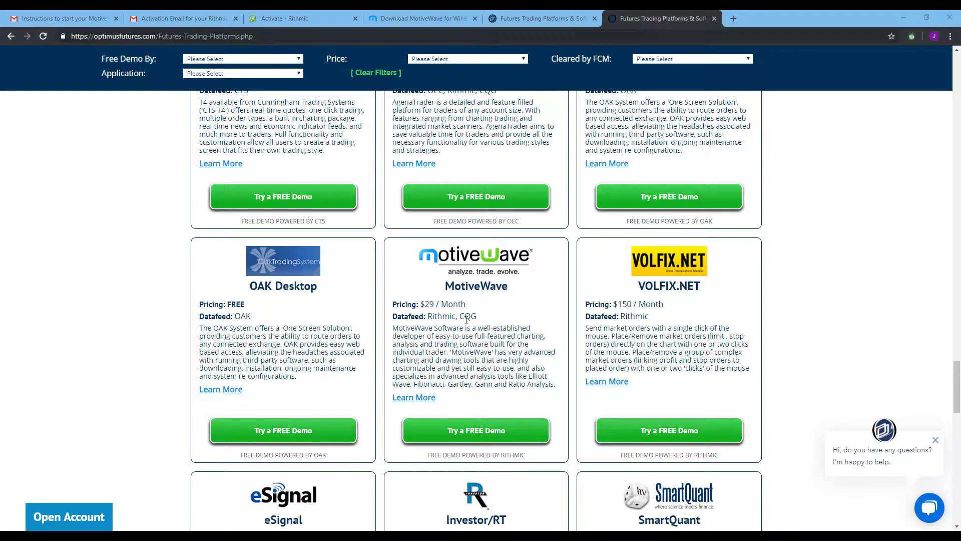
Step: Request the MotiveWave free demo and pass the reCAPTCHA by selecting all four palm tree images
left_click(486, 440)
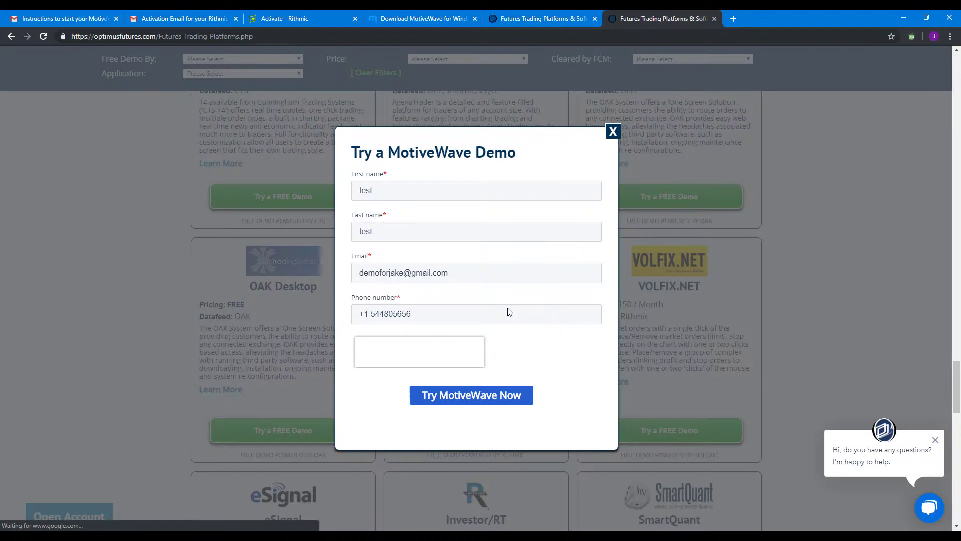
left_click(500, 397)
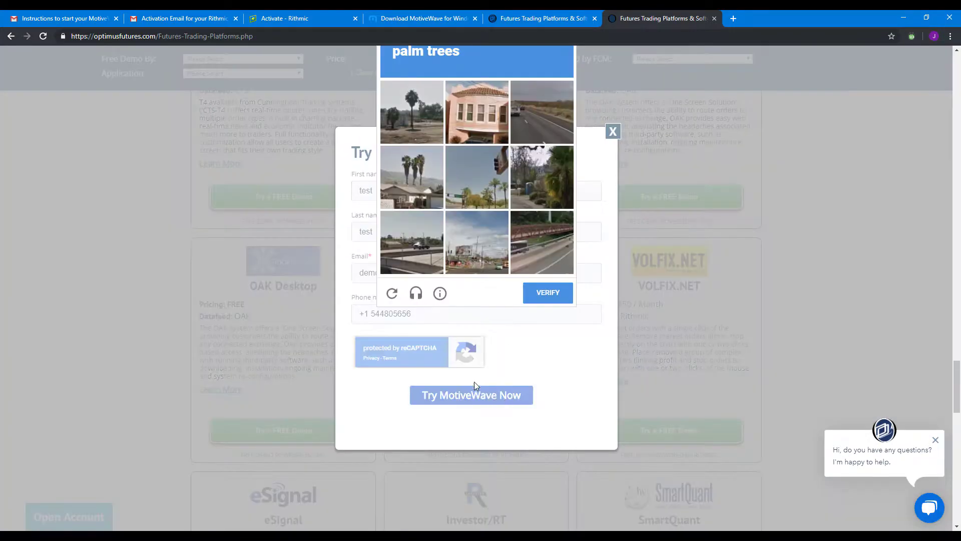
left_click(410, 122)
left_click(405, 189)
left_click(500, 185)
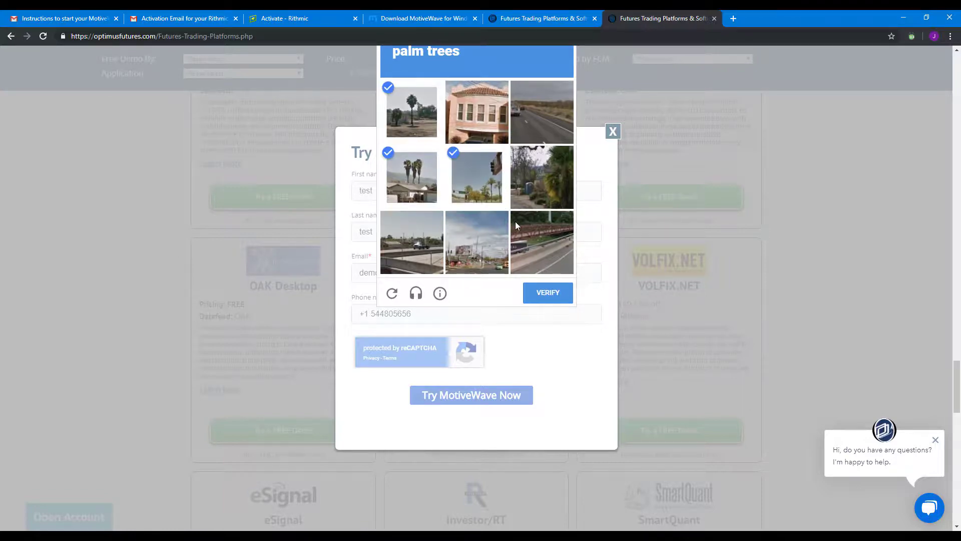
left_click(558, 187)
left_click(546, 296)
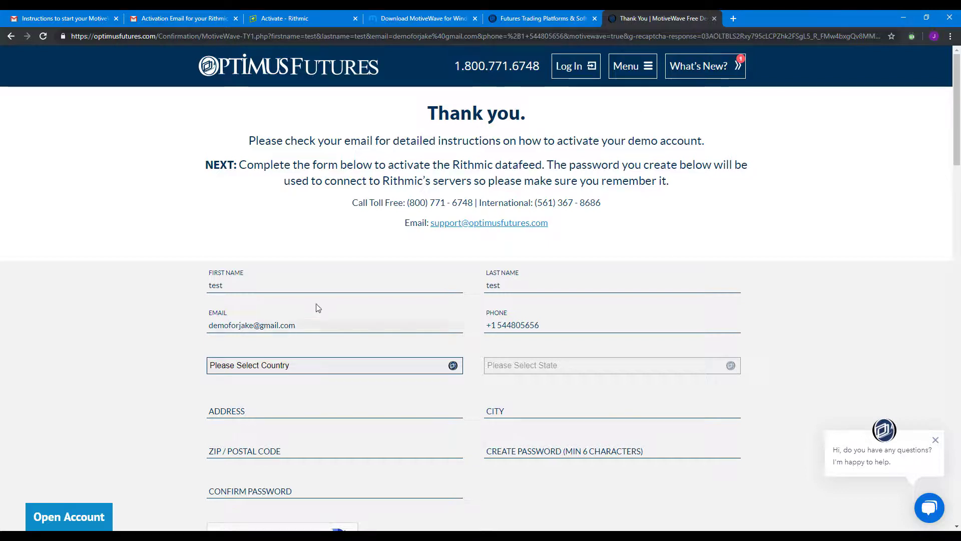
Step: Scroll through the Rithmic datafeed activation form, then view the MotiveWave demo instructions email
scroll(322, 281, "down", 1)
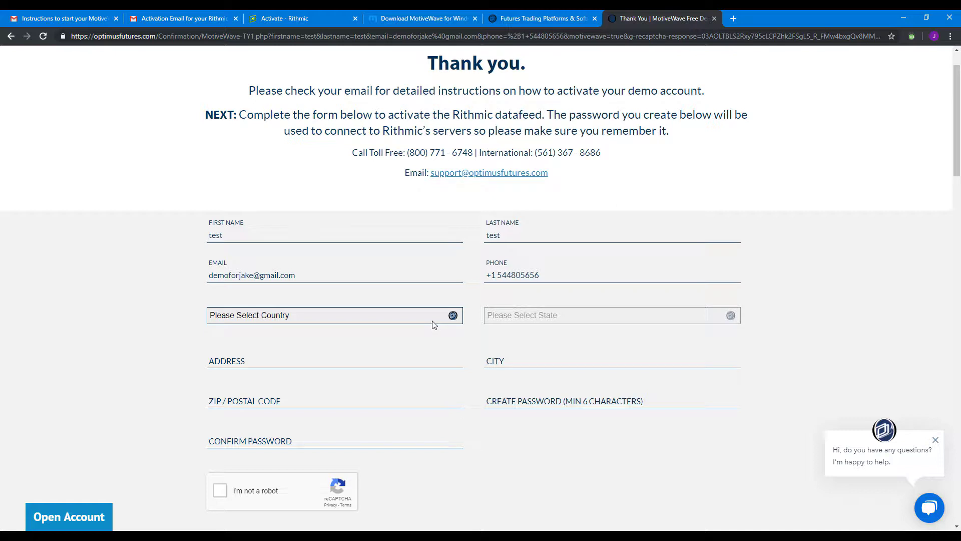
scroll(418, 199, "down", 1)
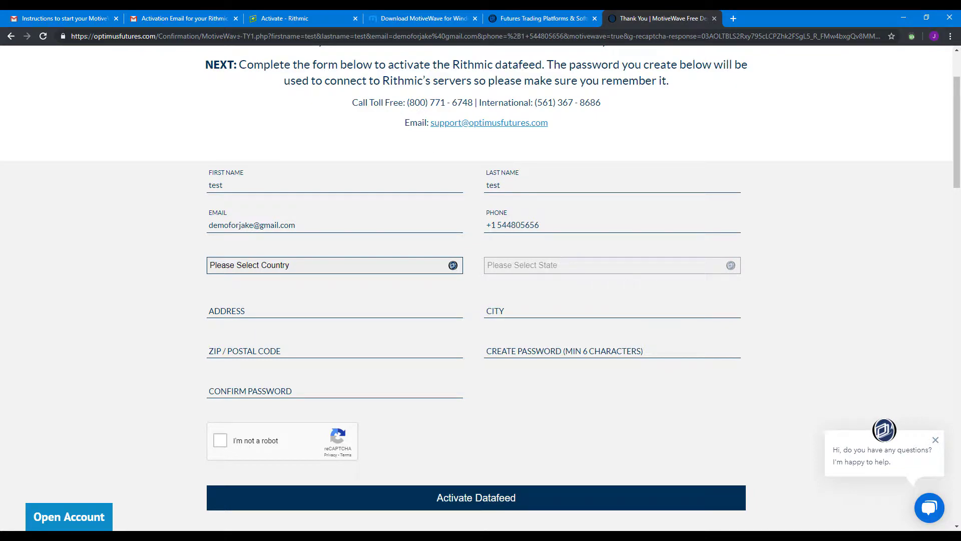
left_click(101, 14)
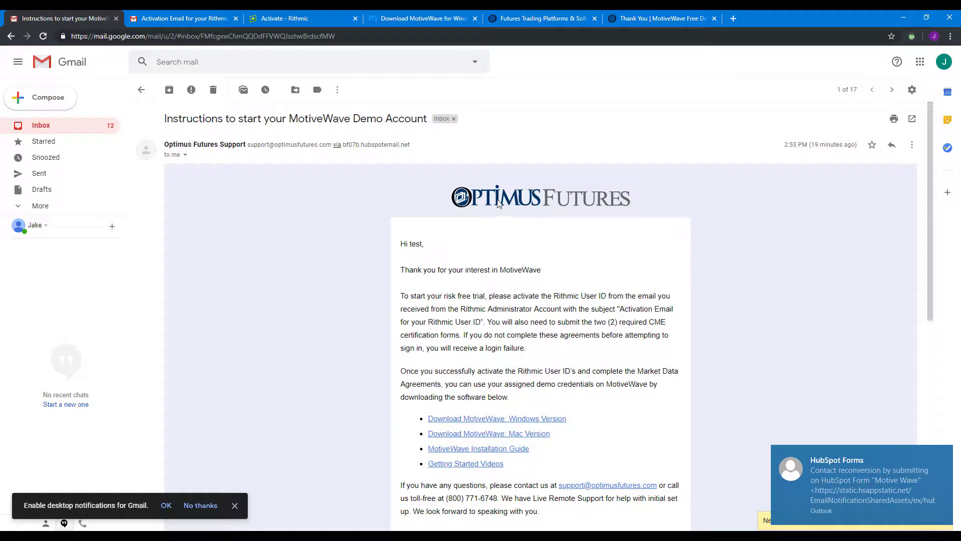
Step: Read the demo instructions email, then open the 'Activation Email for your Rithmic User Id' message
left_click(182, 19)
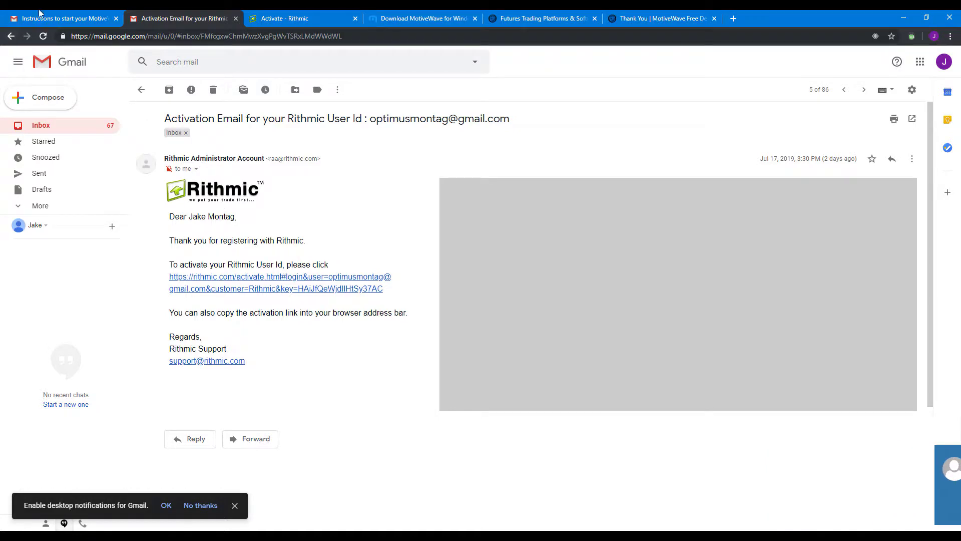
key("ctrl+shift+Tab")
scroll(451, 244, "down", 2)
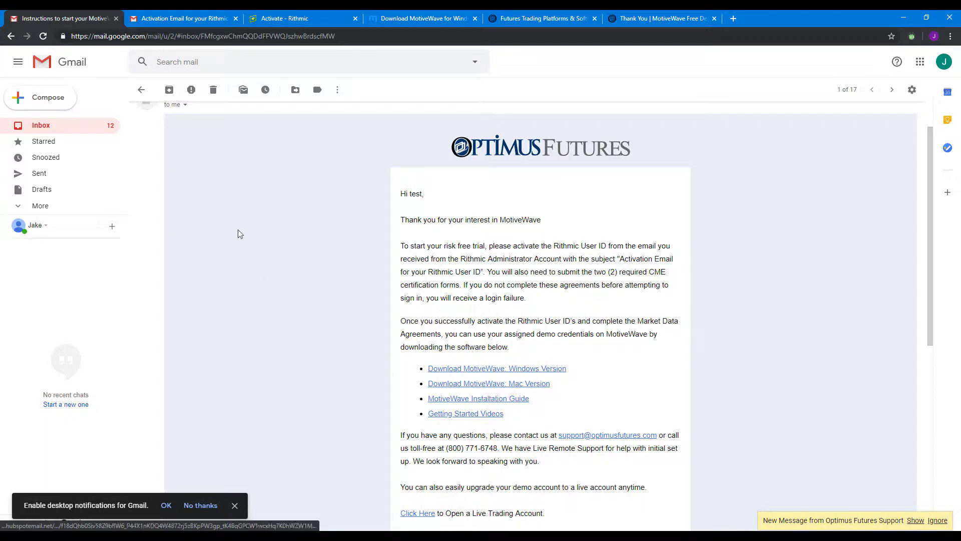
left_click(169, 24)
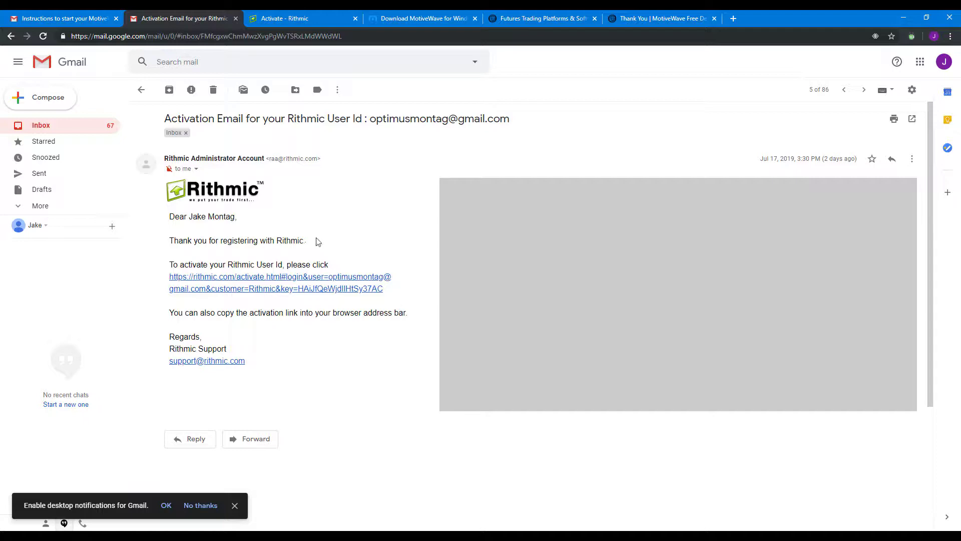
Step: Open the Rithmic activation page and sign in with the account password to view the agreements
left_click(295, 18)
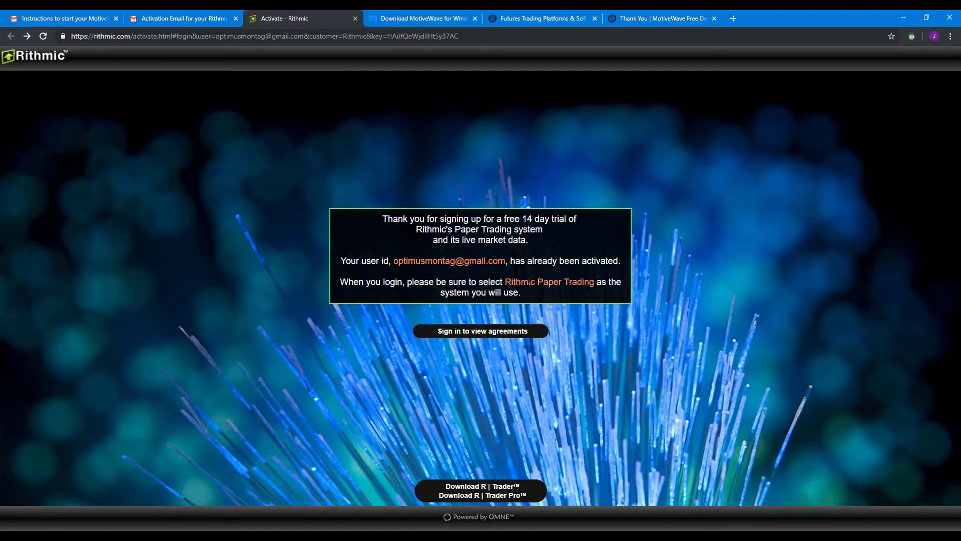
left_click(495, 332)
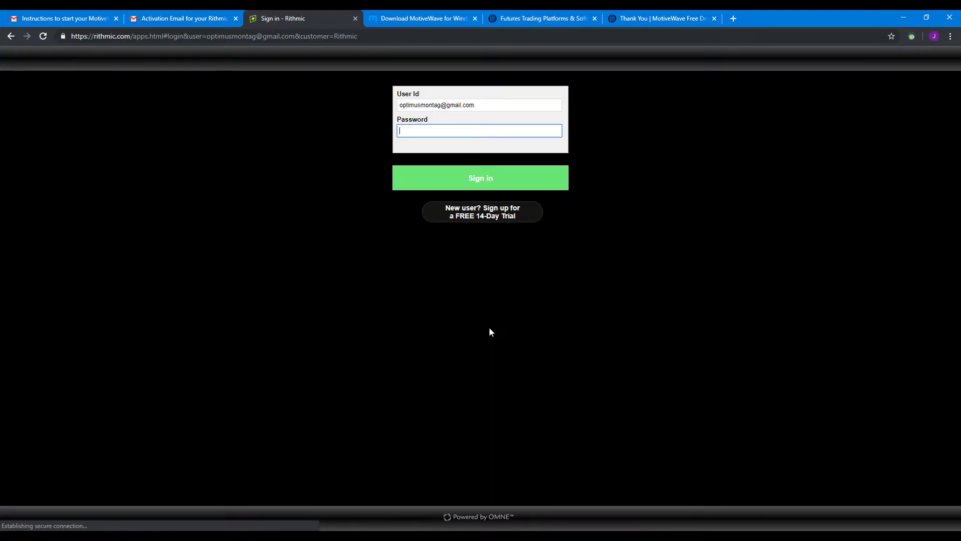
left_click(437, 182)
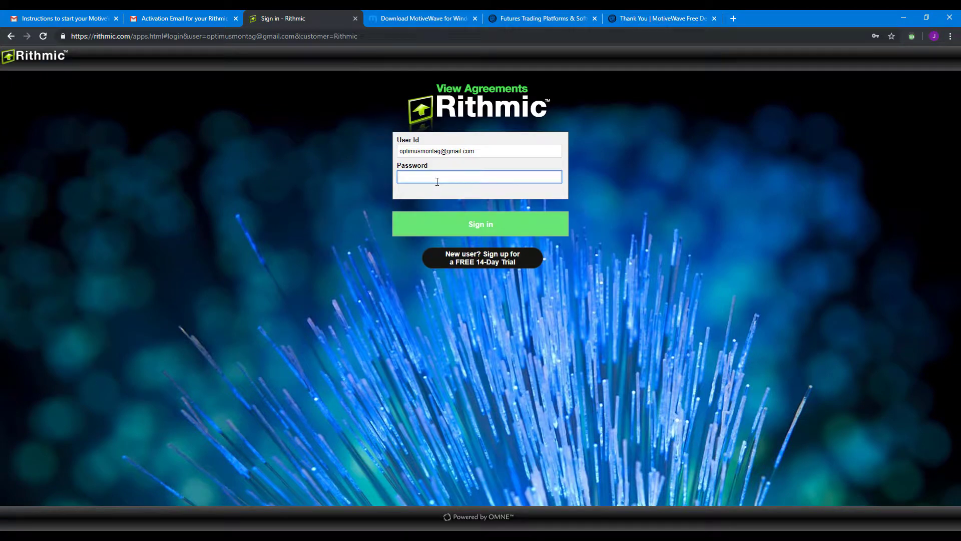
type("•••••")
key("BackSpace")
key("BackSpace")
key("BackSpace")
key("BackSpace")
key("BackSpace")
type("••••••")
key("Return")
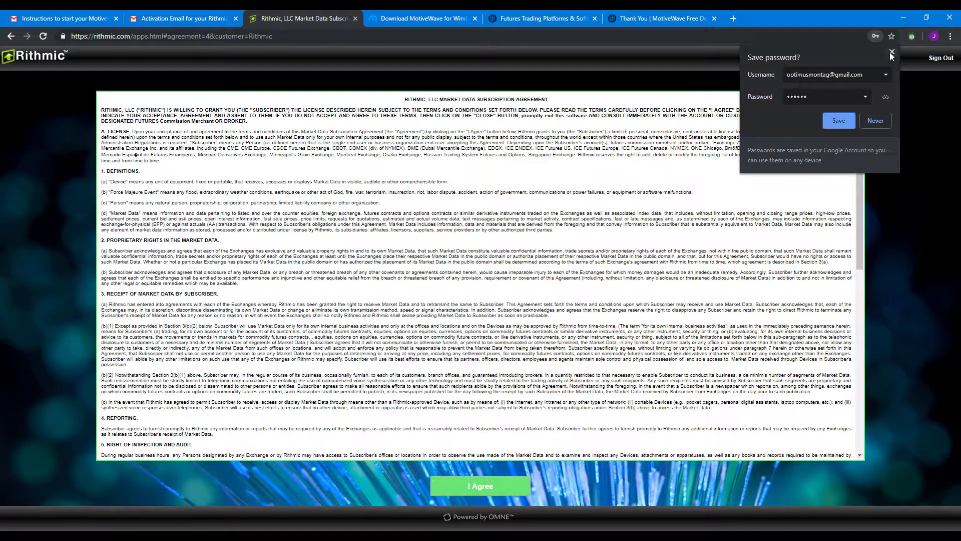
left_click(892, 51)
Step: Accept the Market Data Subscription Agreement and self-certify as a Non-Professional subscriber
scroll(500, 400, "down", 10)
left_click(515, 483)
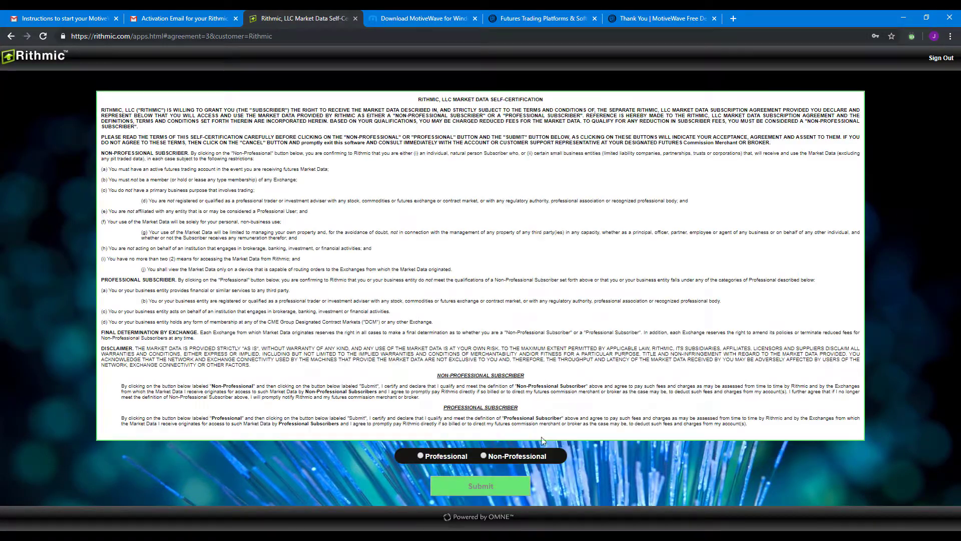
left_click(513, 455)
left_click(492, 493)
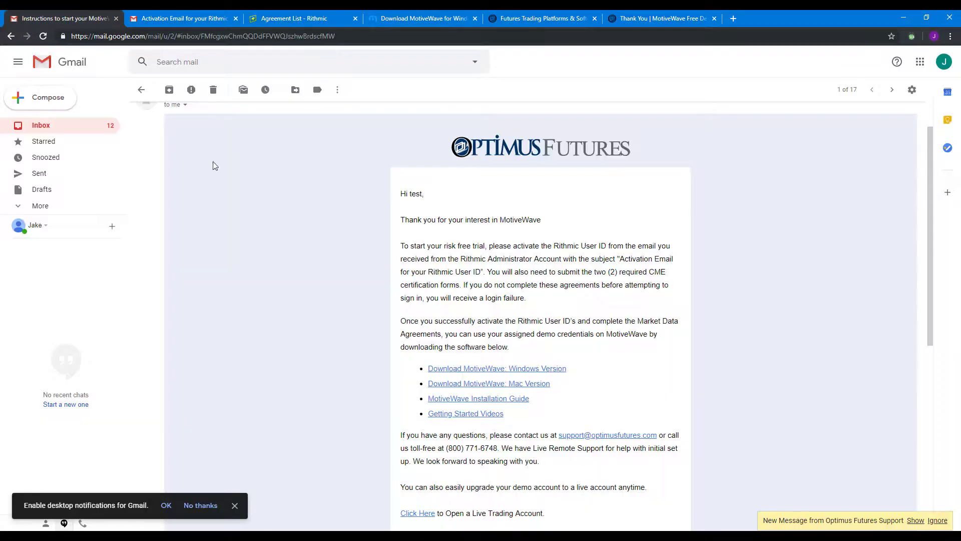
Step: On the MotiveWave splash screen, go to Options > Workspaces and start a New Workspace
left_click(80, 18)
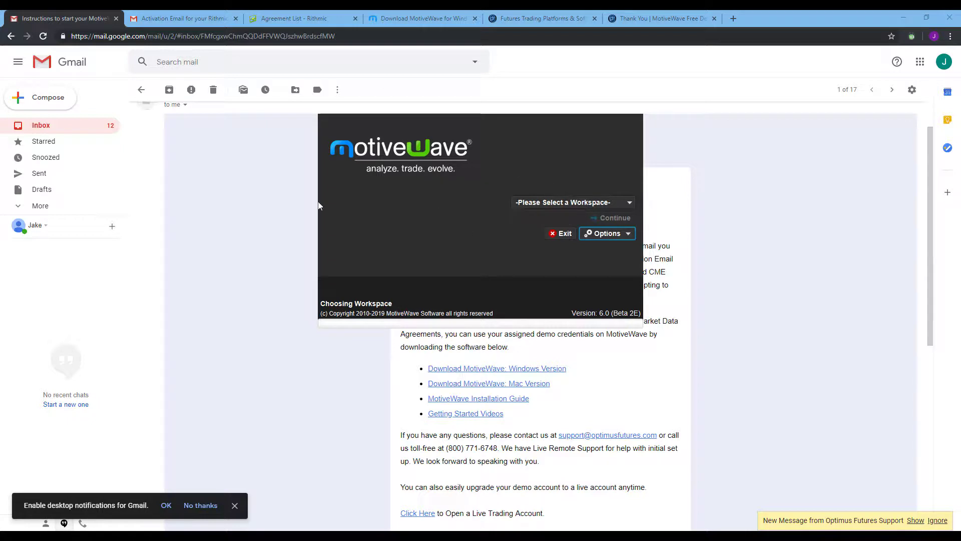
left_click(624, 235)
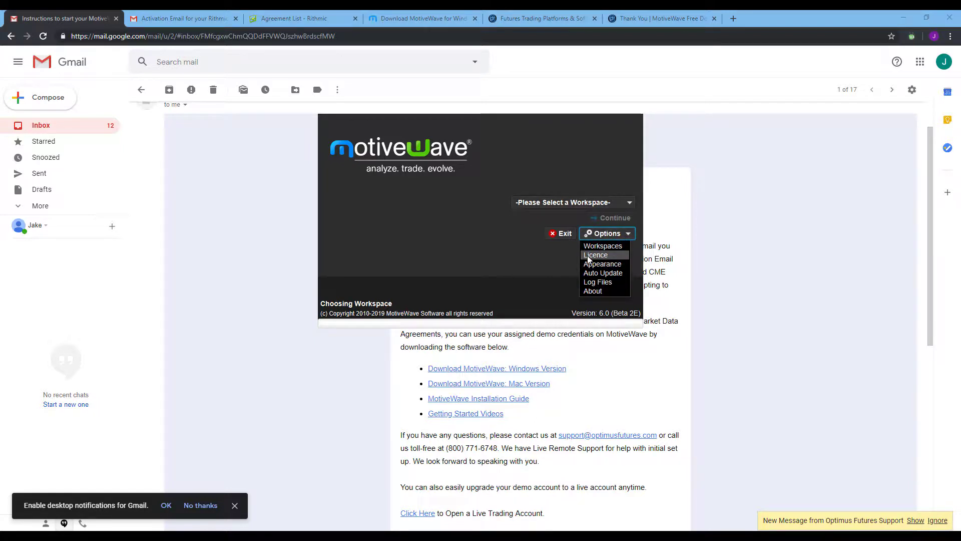
left_click(561, 275)
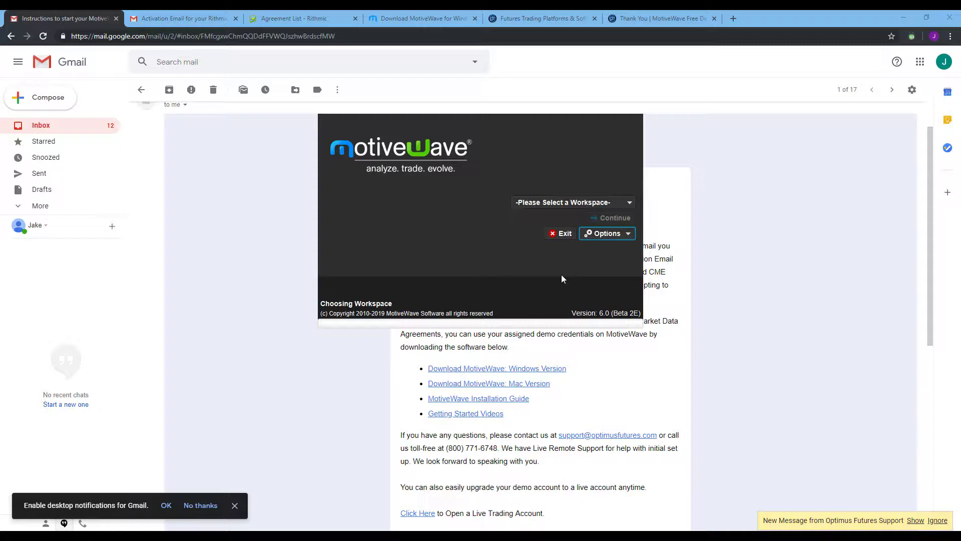
left_click(614, 205)
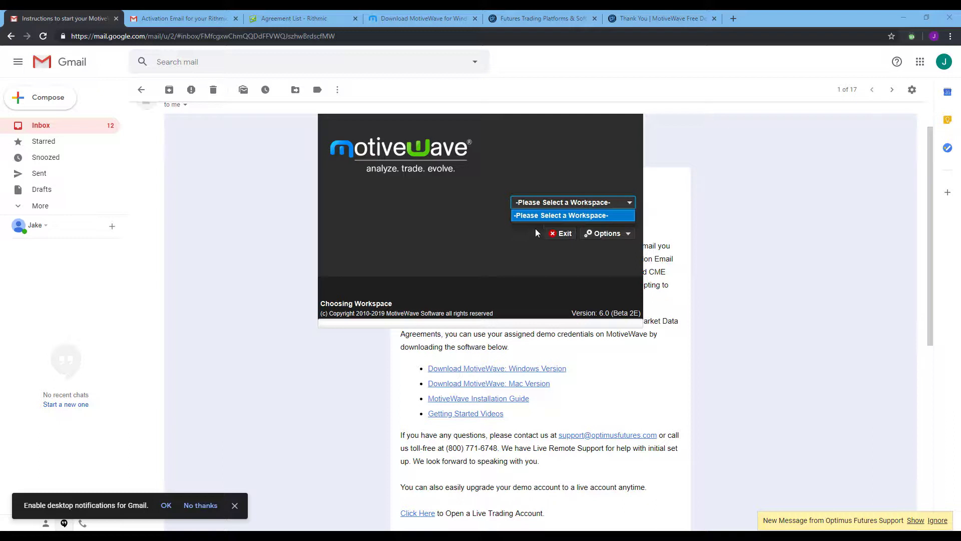
left_click(494, 213)
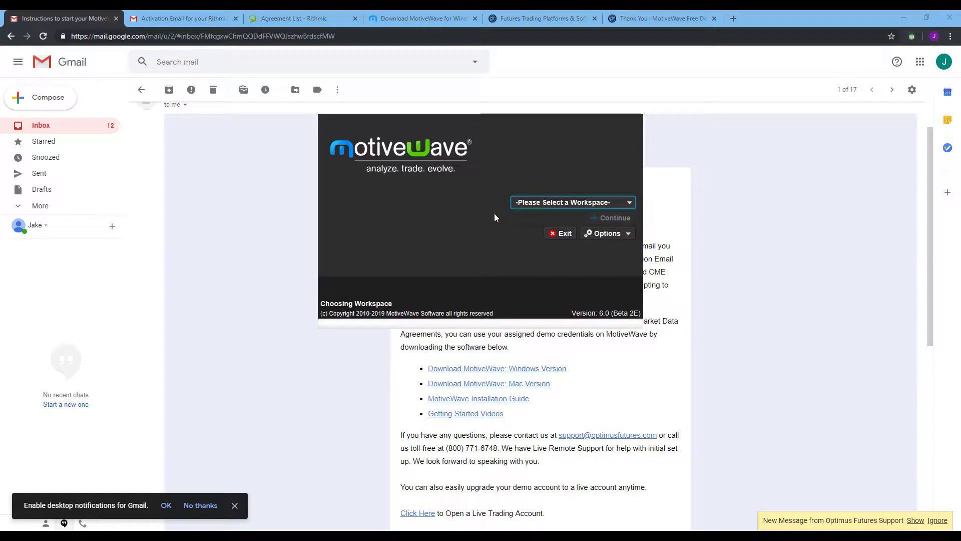
left_click(626, 235)
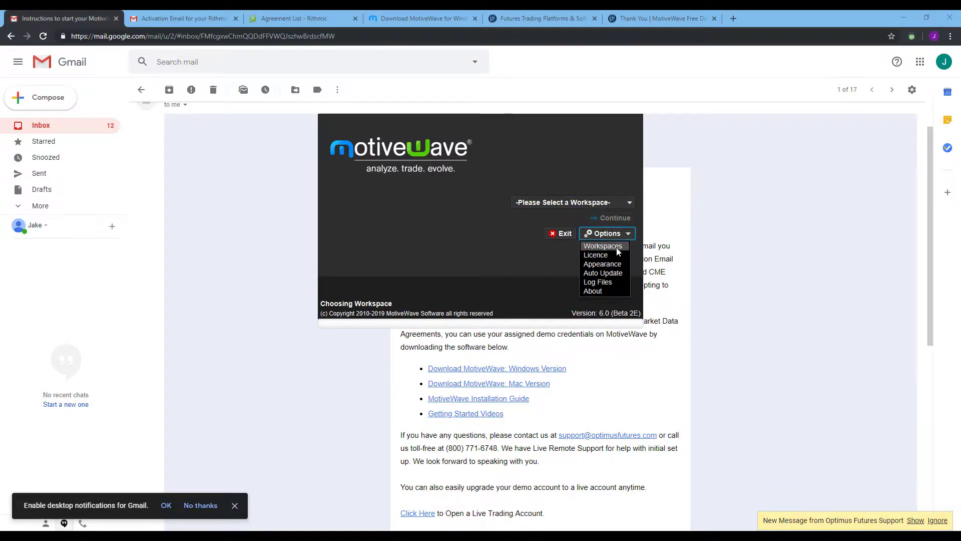
left_click(616, 246)
left_click(408, 330)
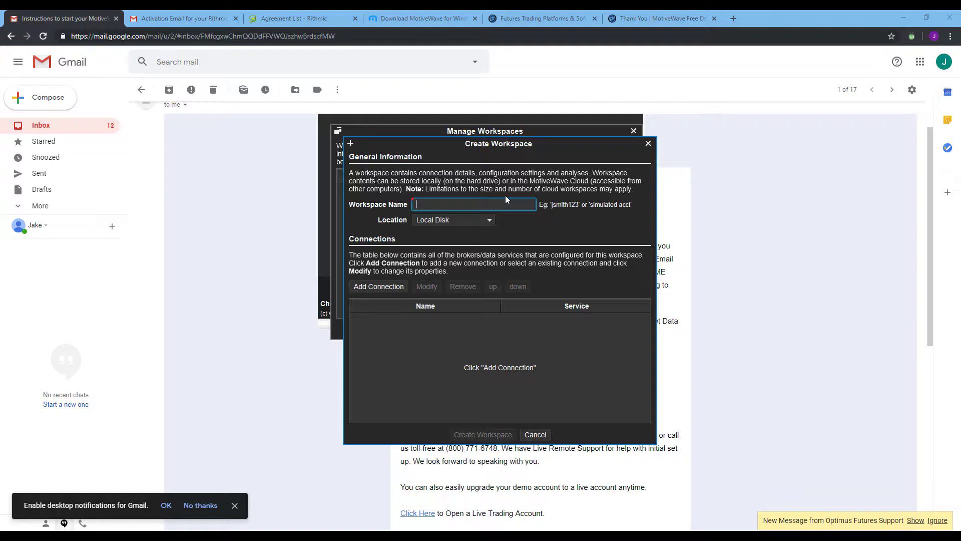
Step: Name the workspace 'Demo Enviroment' and keep Local Disk as its storage location
type("M")
key("BackSpace")
type("Demo Enviroment")
left_click(486, 221)
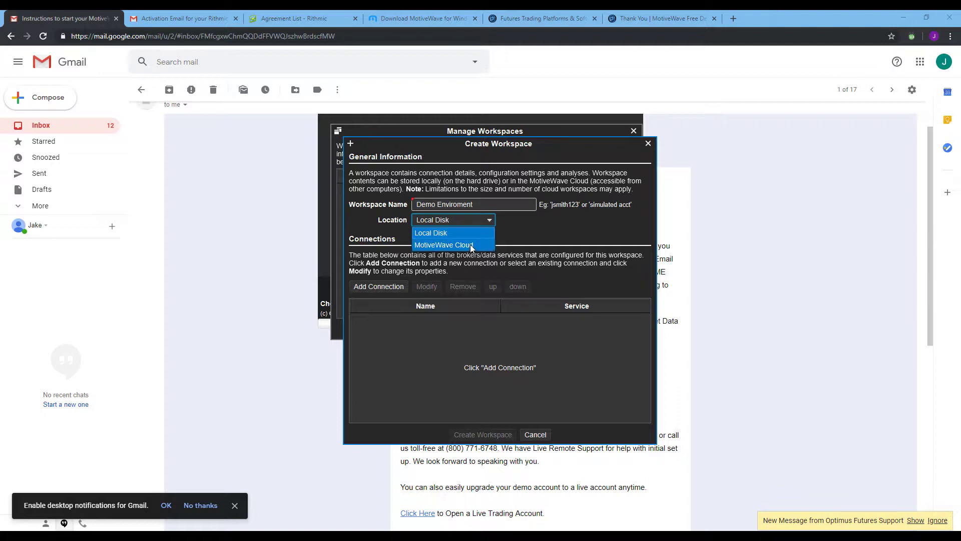
left_click(424, 233)
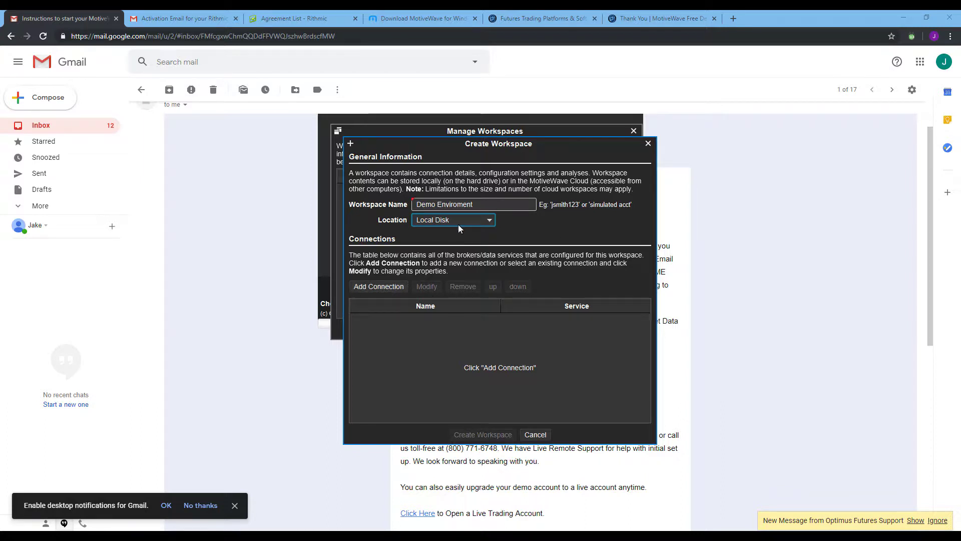
Step: Add a connection named RithmicDemo using Optimus Trading Group - Rithmic, then view Rithmic's agreement list
left_click(376, 287)
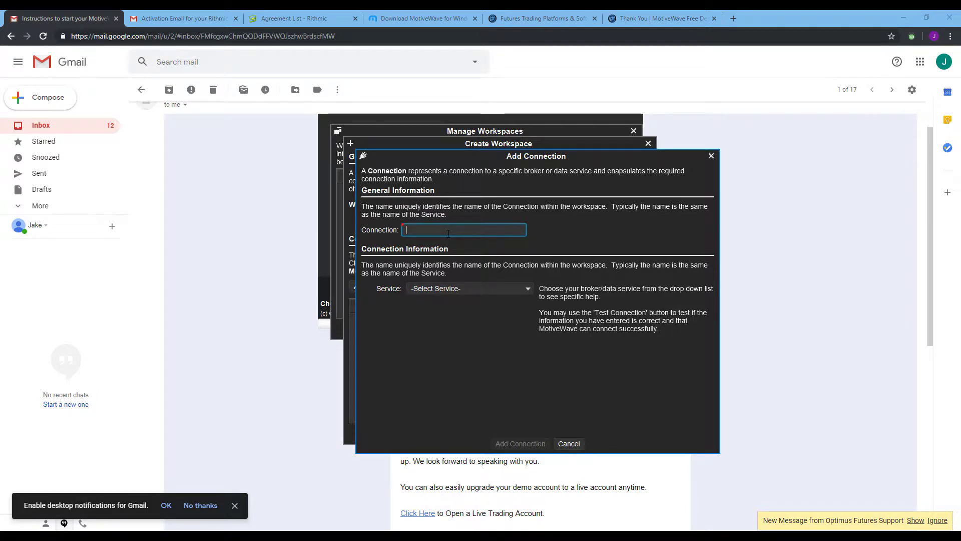
type("RithmicDemo")
left_click(463, 292)
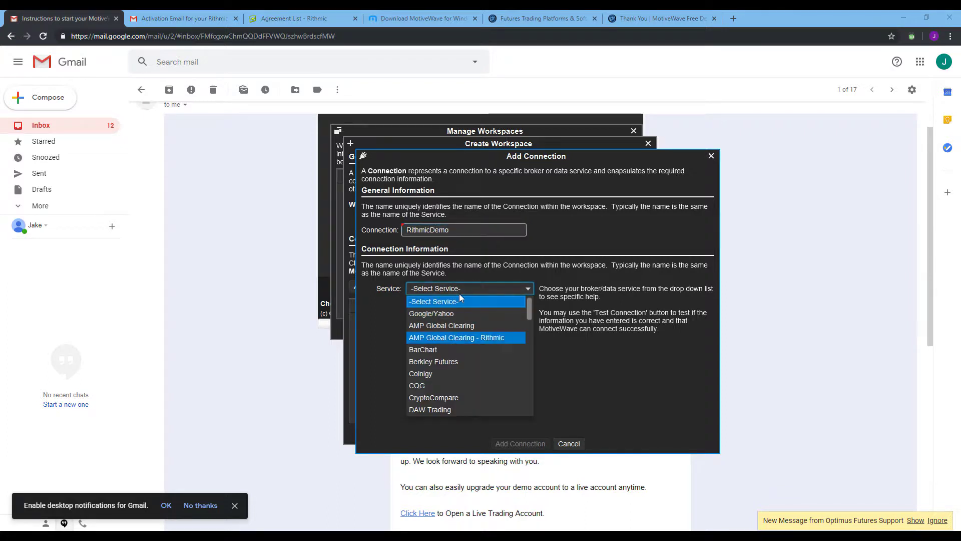
scroll(479, 345, "down", 5)
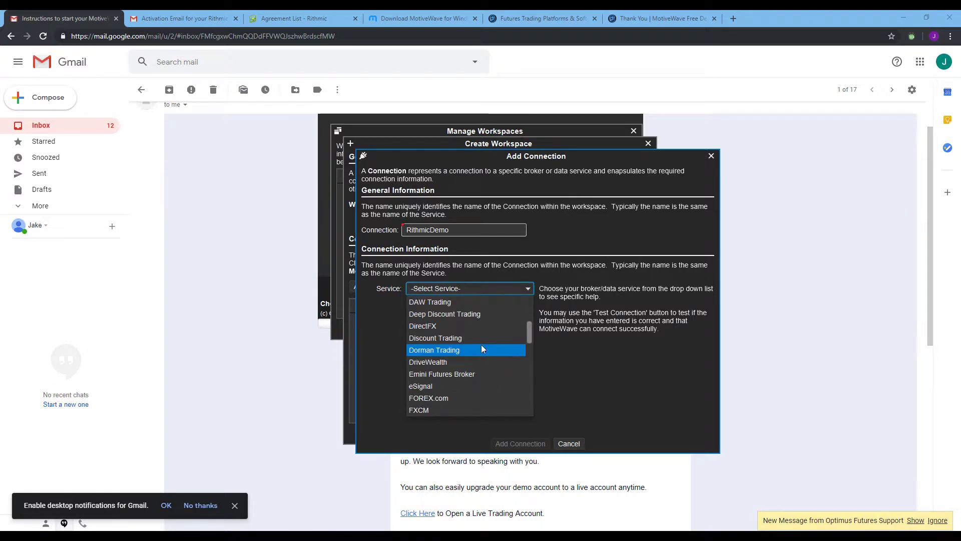
scroll(476, 354, "down", 2)
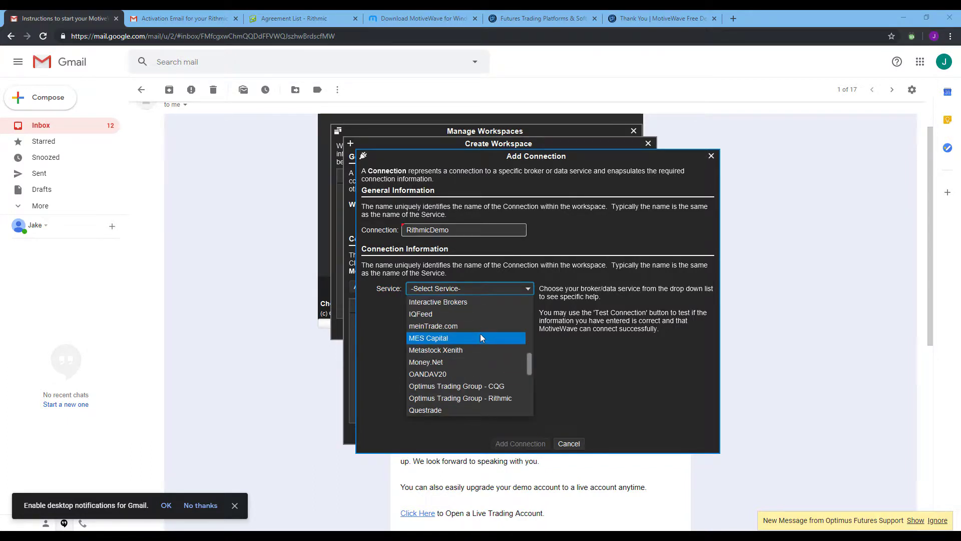
left_click(455, 397)
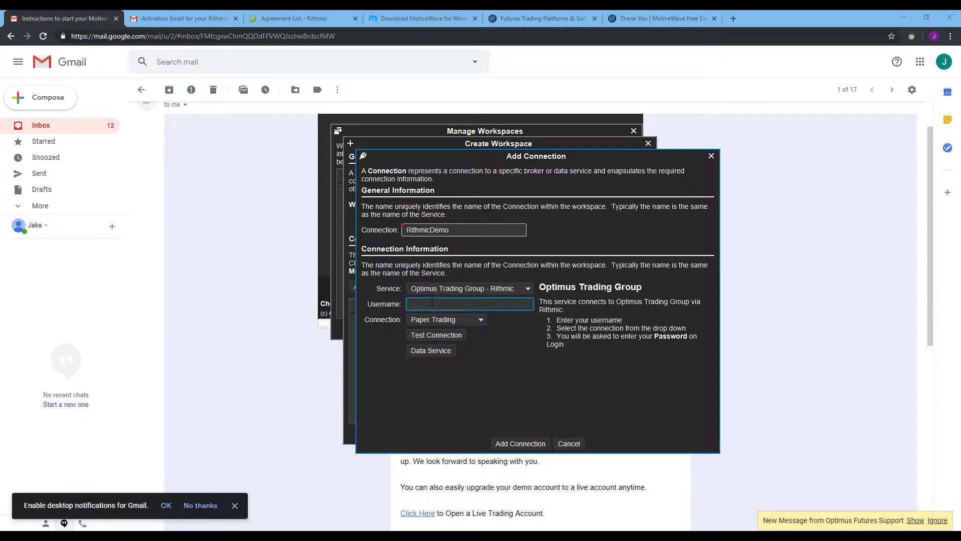
left_click(278, 14)
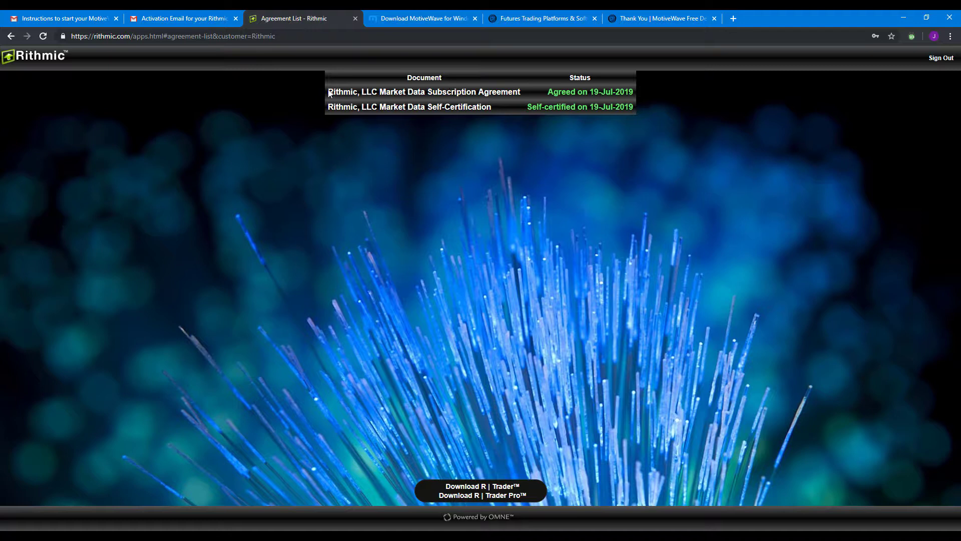
Step: Open the Rithmic activation page from the email and select the already-activated user id
left_click(199, 14)
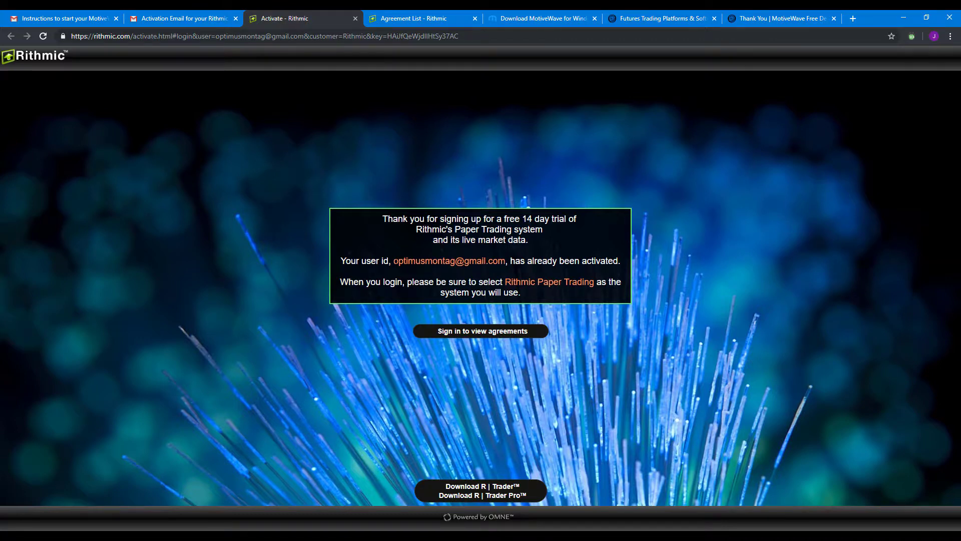
left_click_drag(410, 261, 504, 261)
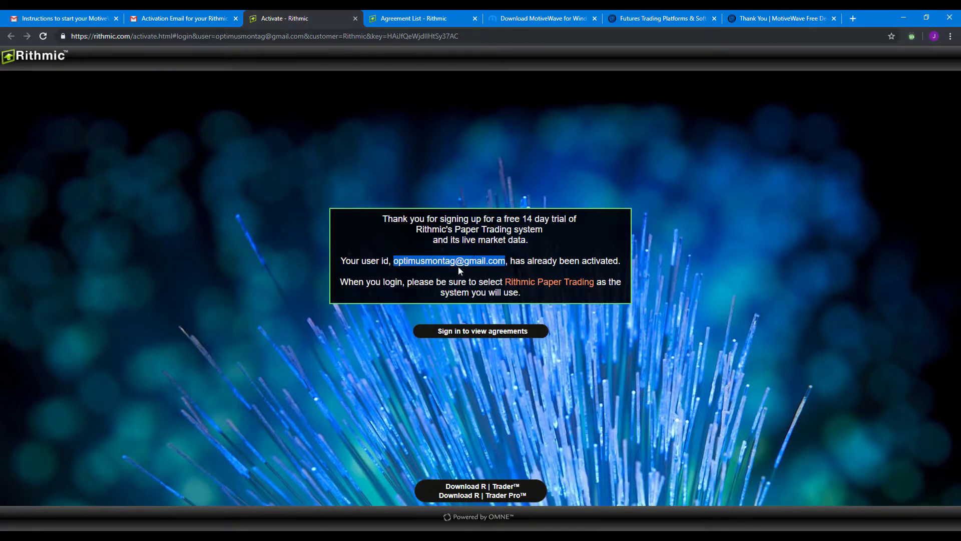
left_click(478, 261)
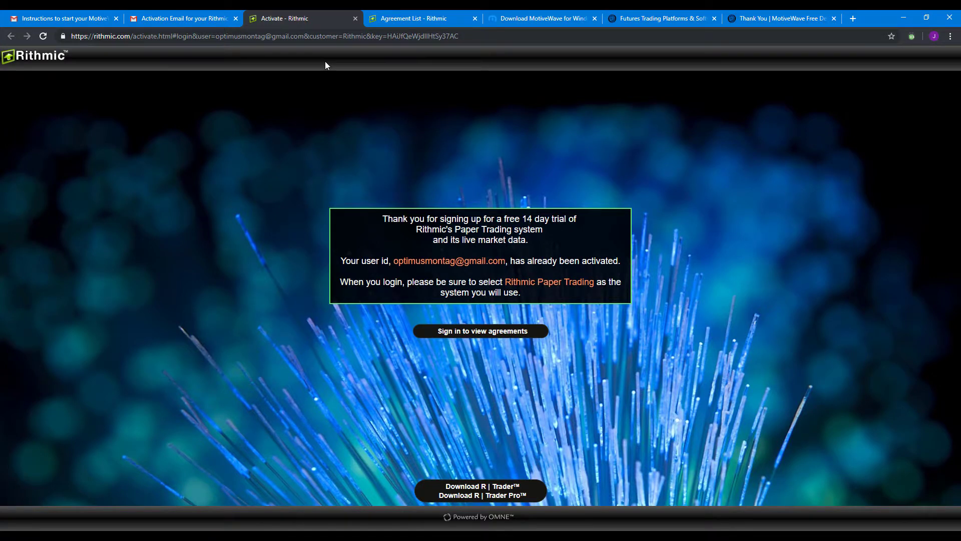
Step: Paste the Rithmic user id into the RithmicDemo Username field and keep Paper Trading as the connection
key("alt+Tab")
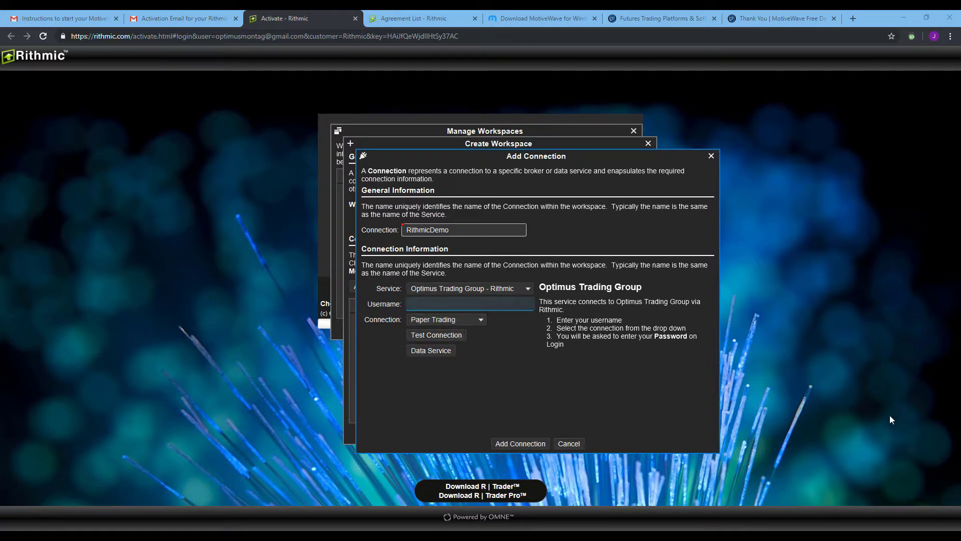
key("ctrl+v")
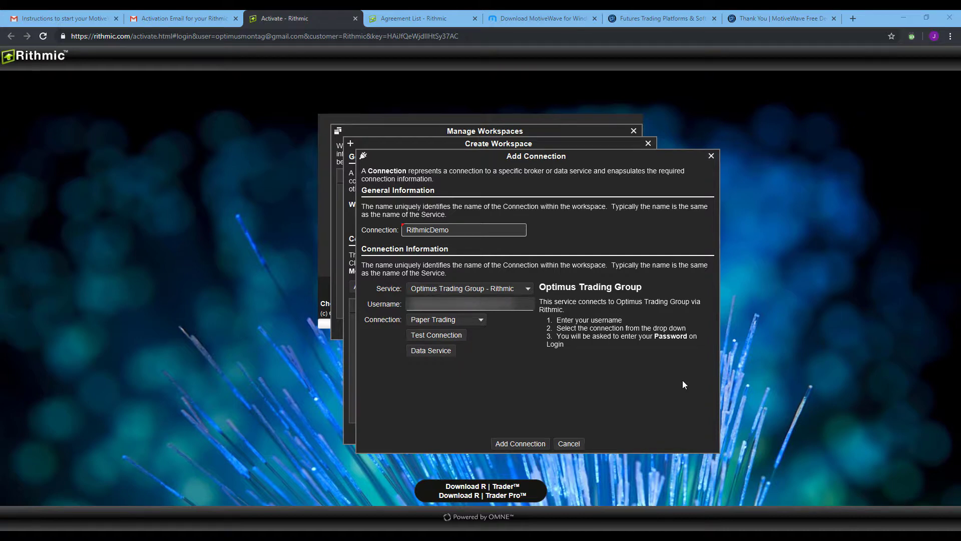
left_click(461, 319)
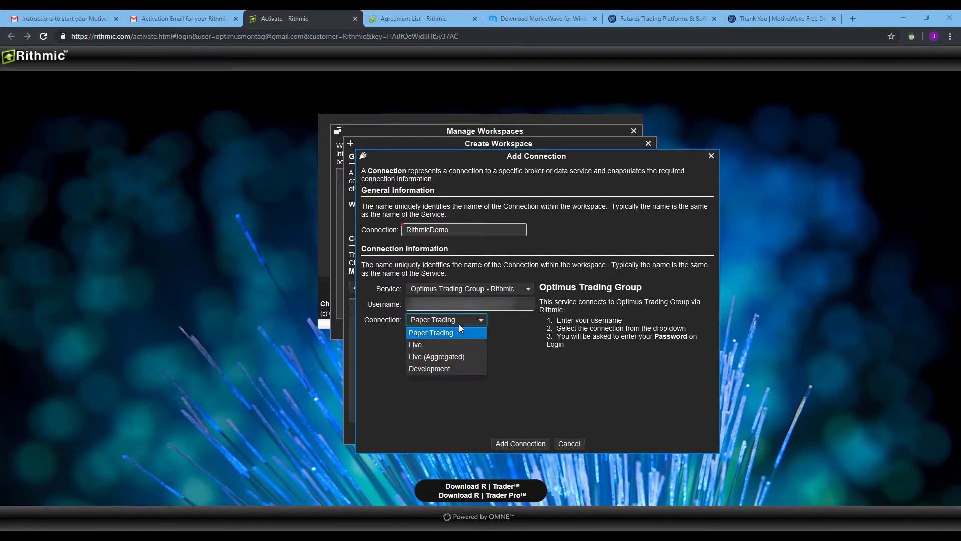
left_click(434, 333)
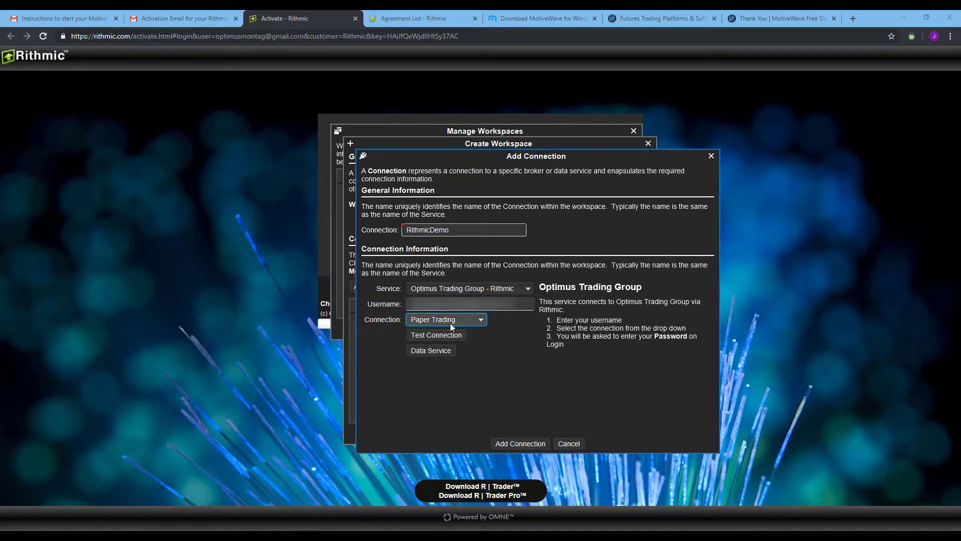
Step: Test the RithmicDemo connection by logging in to the paper trading server with the account password
left_click(441, 340)
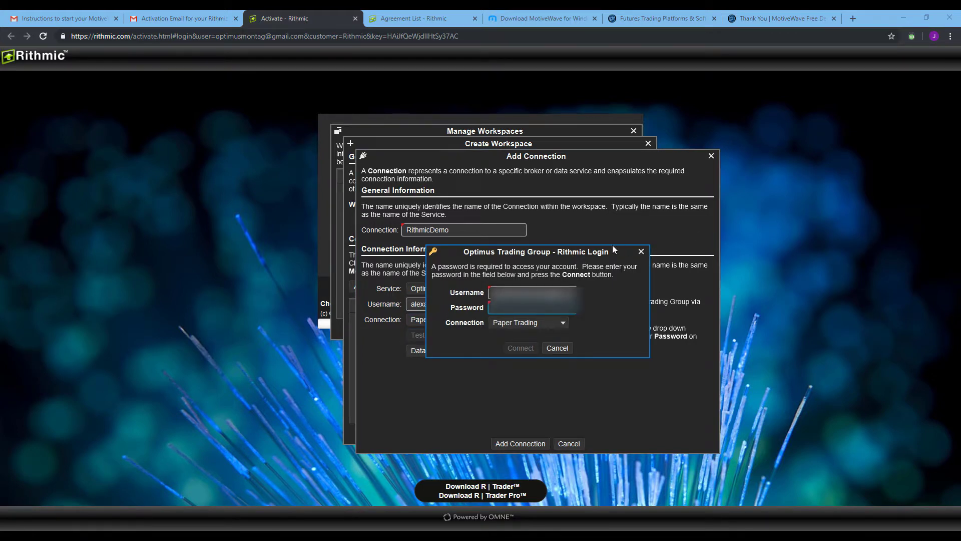
key("ctrl+v")
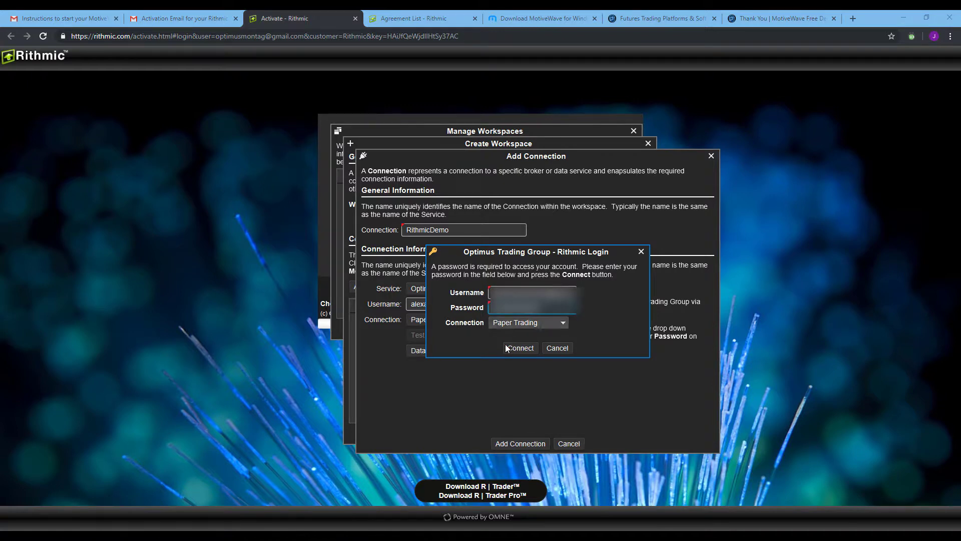
left_click(528, 351)
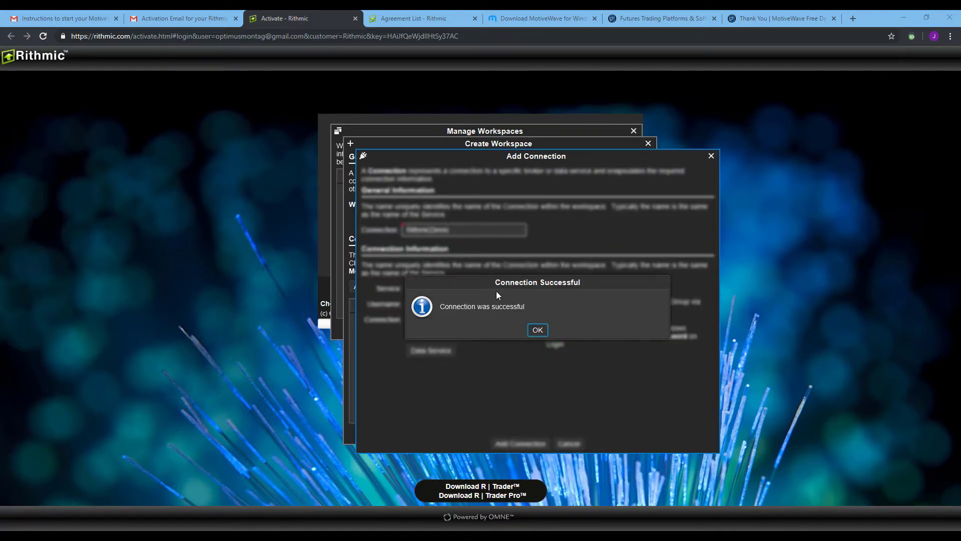
Step: Add the RithmicDemo connection and create the 'Demo Enviroment' workspace, then close Manage Workspaces
left_click(533, 329)
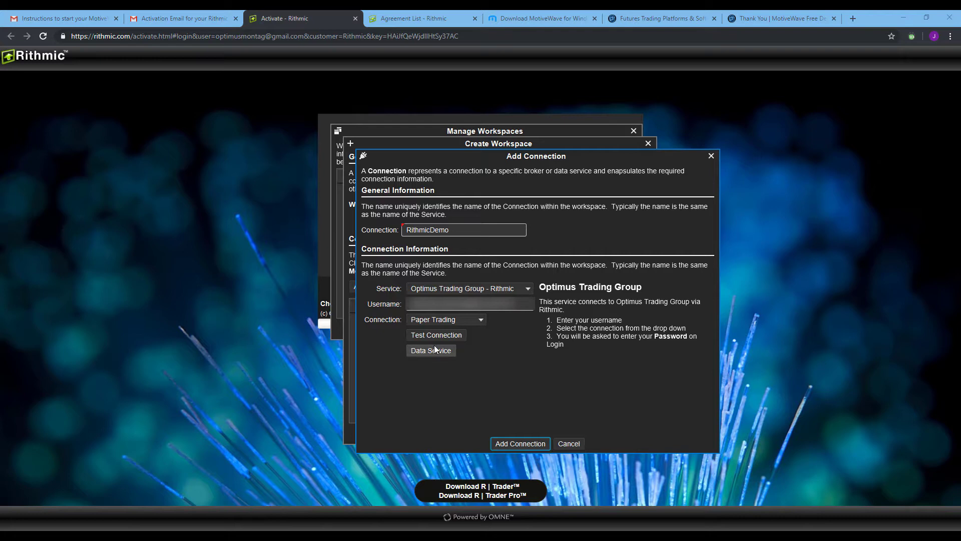
left_click(517, 444)
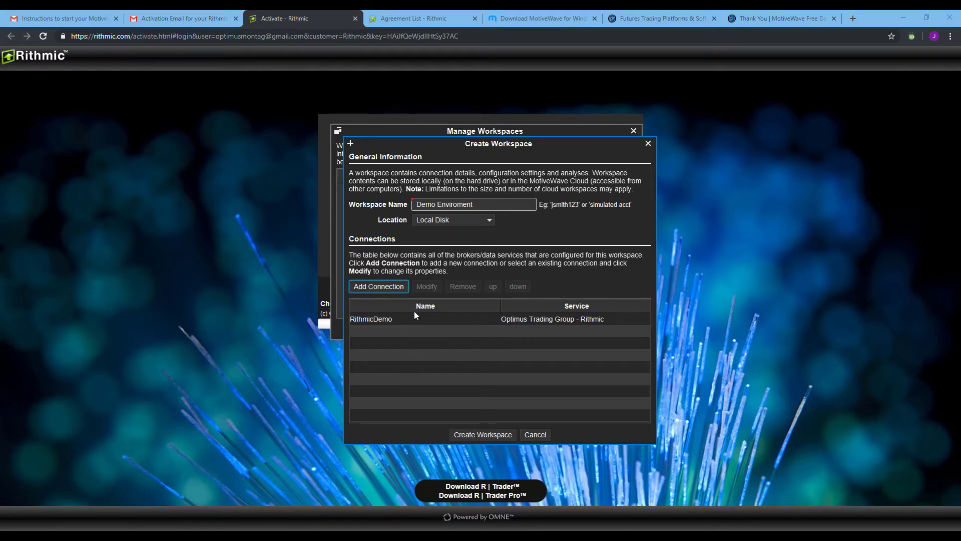
left_click(485, 436)
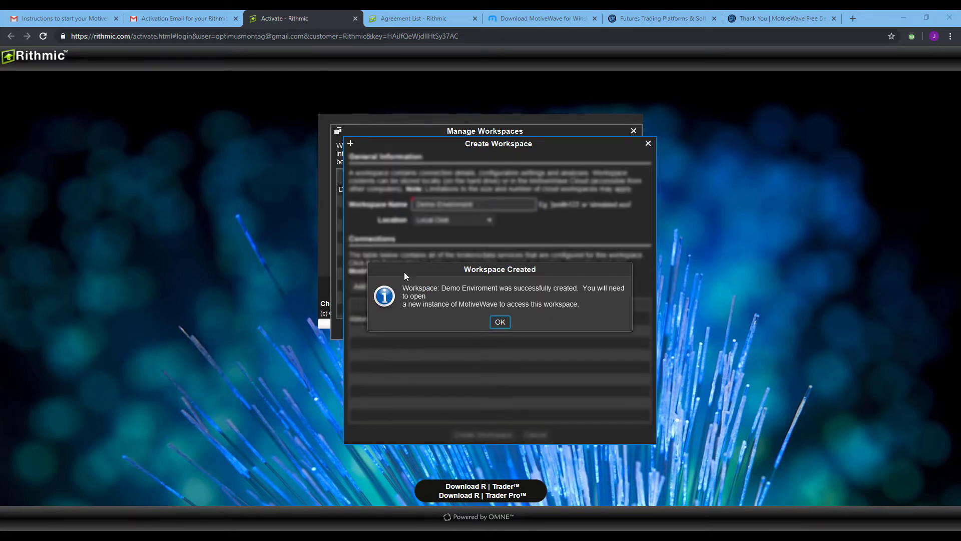
left_click(501, 323)
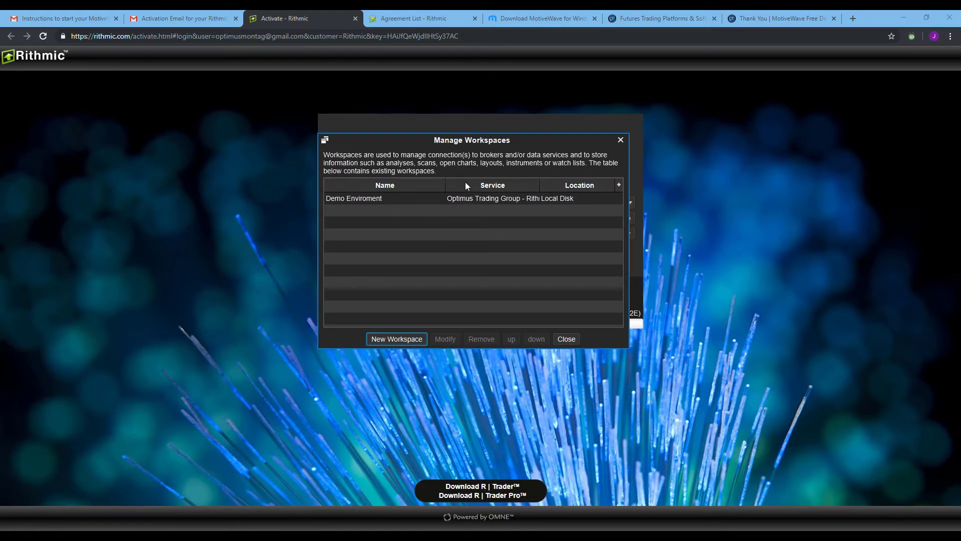
left_click(564, 339)
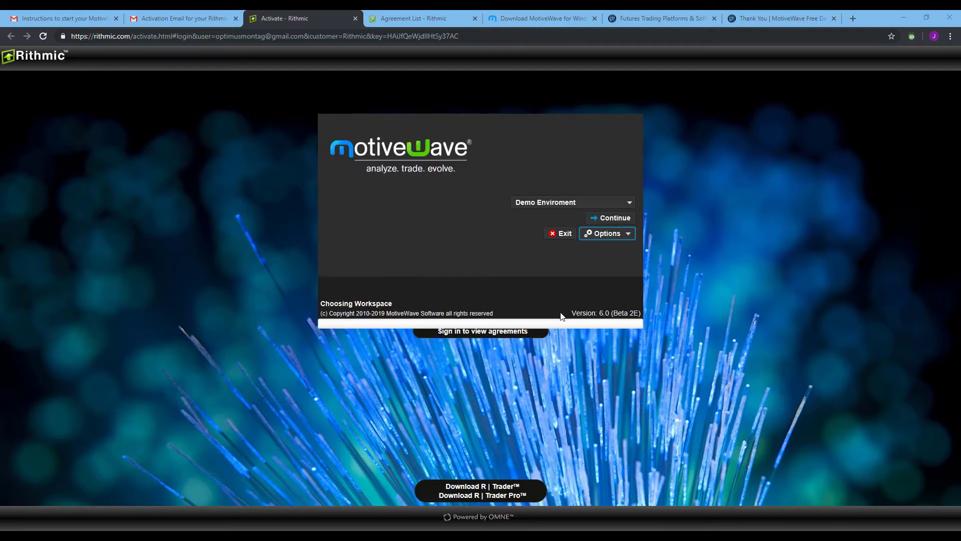
left_click(613, 203)
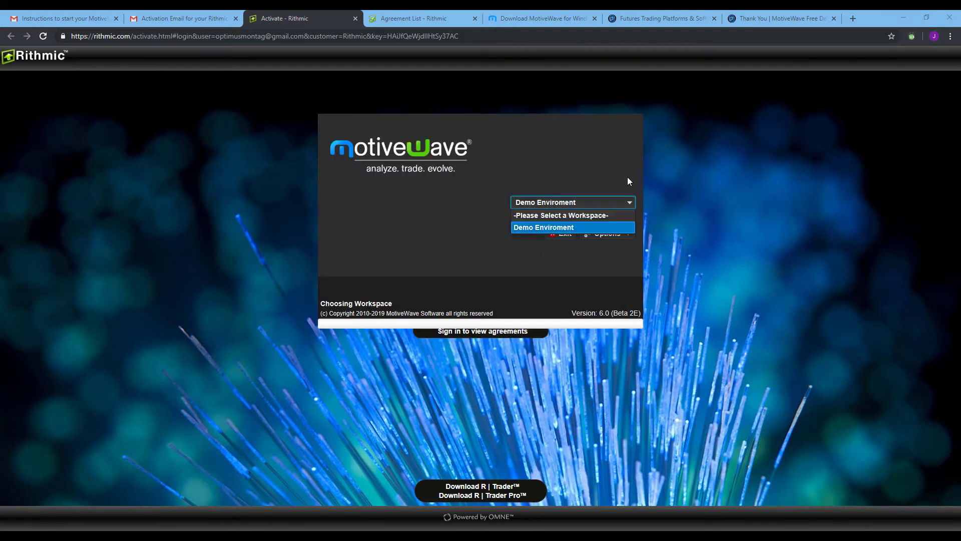
left_click(573, 229)
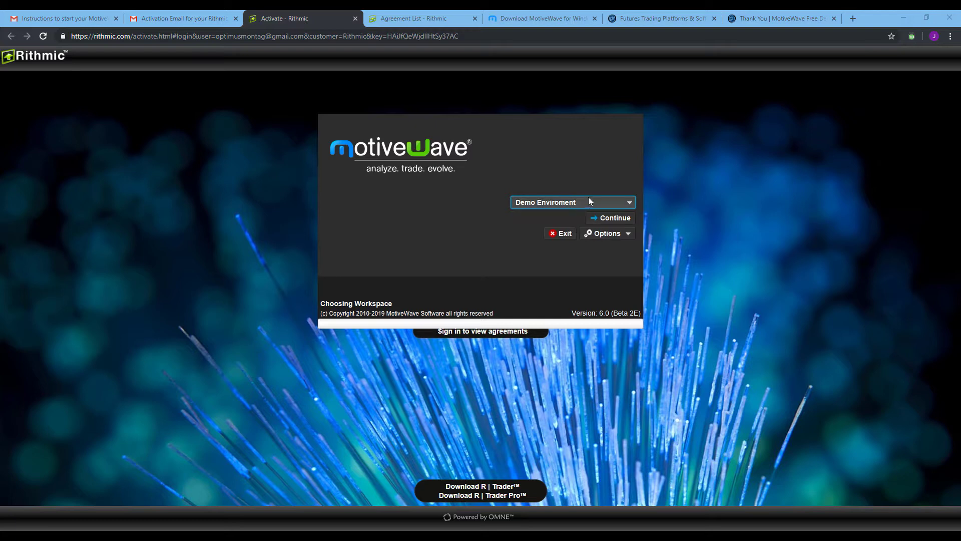
left_click(583, 203)
left_click(553, 229)
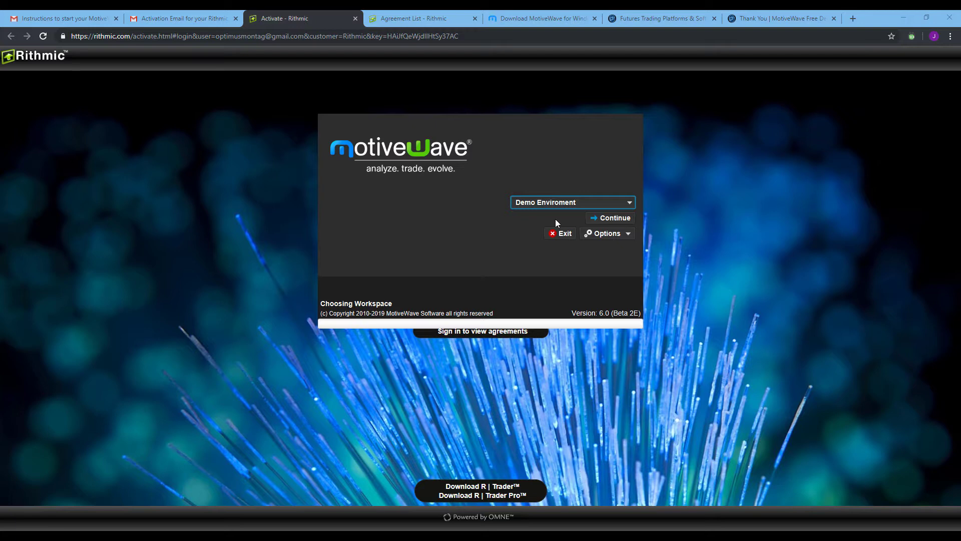
left_click(583, 199)
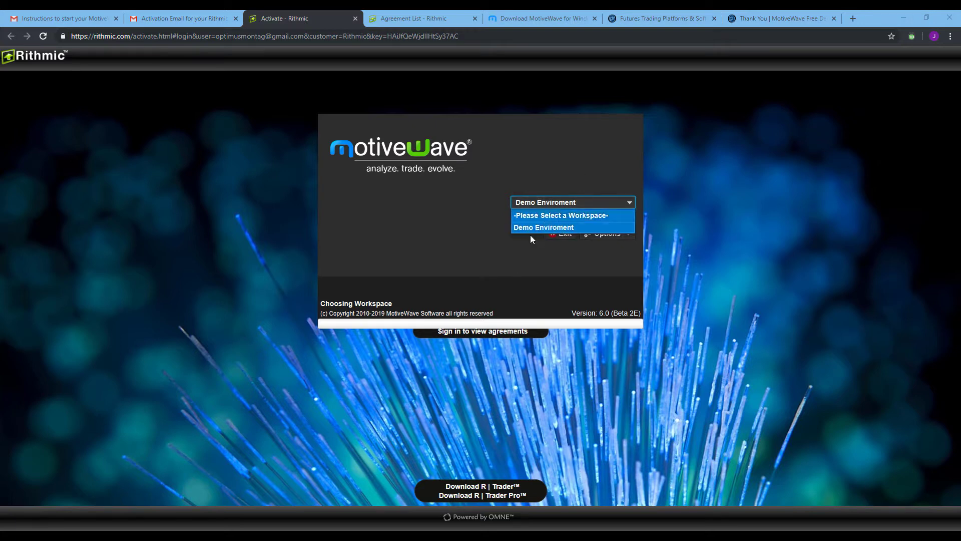
left_click(560, 228)
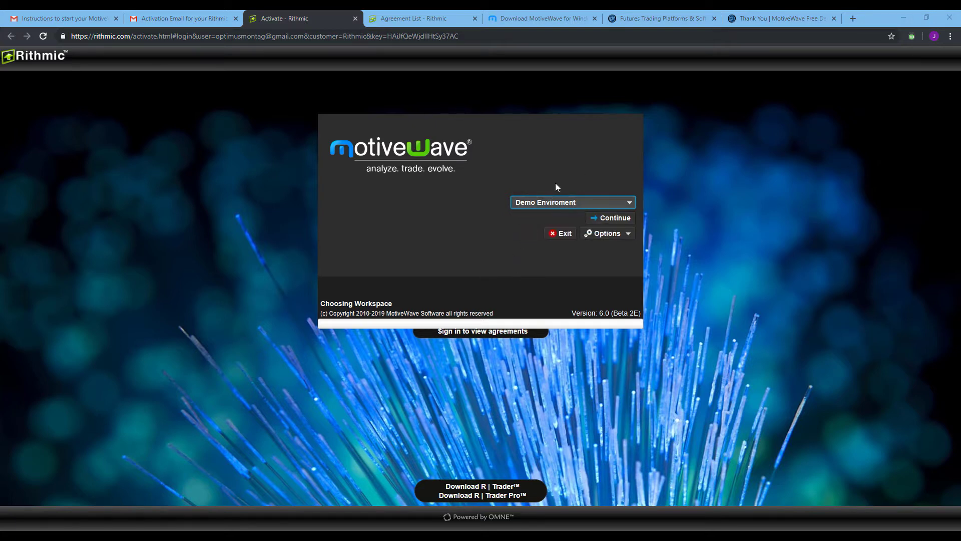
Step: Launch the 'Demo Enviroment' workspace and log in to Rithmic with the account password remembered
left_click(609, 219)
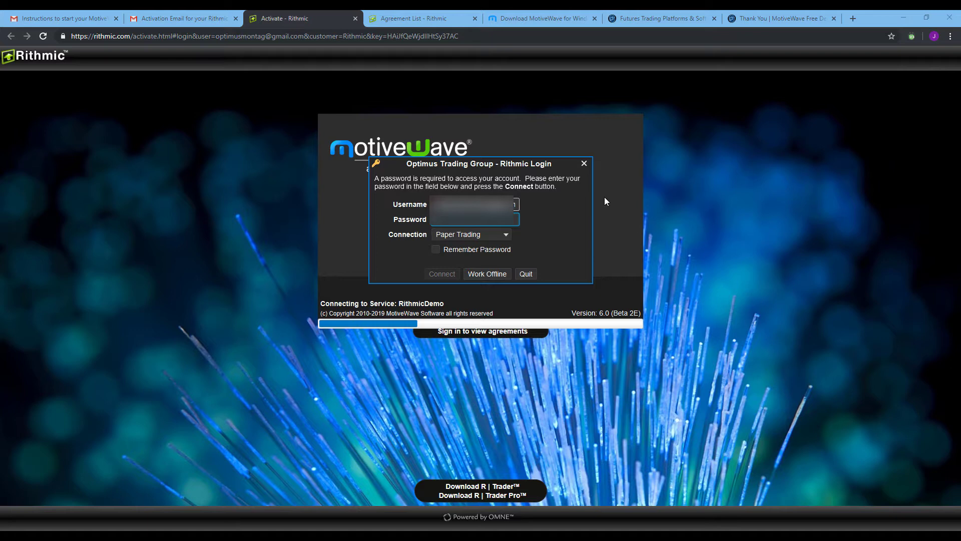
left_click(605, 197)
key("ctrl+v")
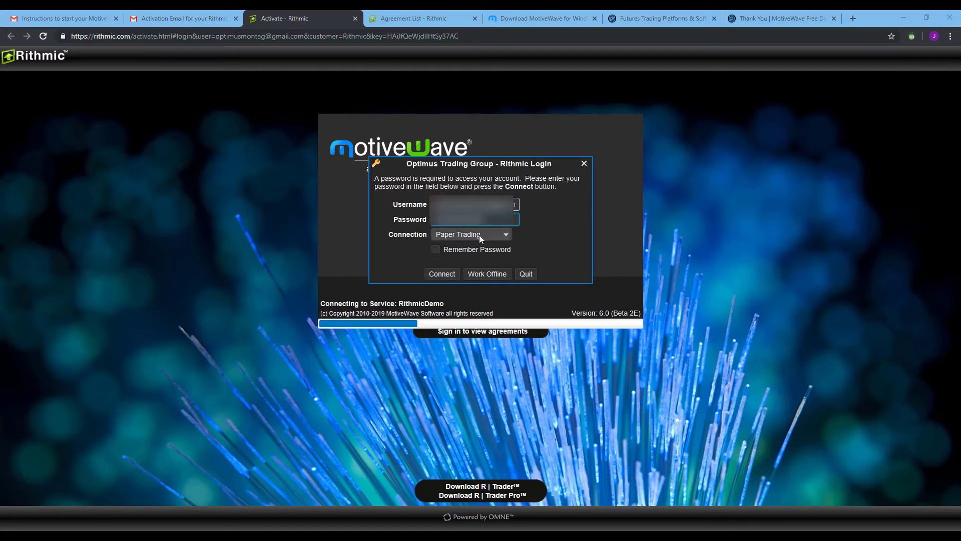
left_click(464, 251)
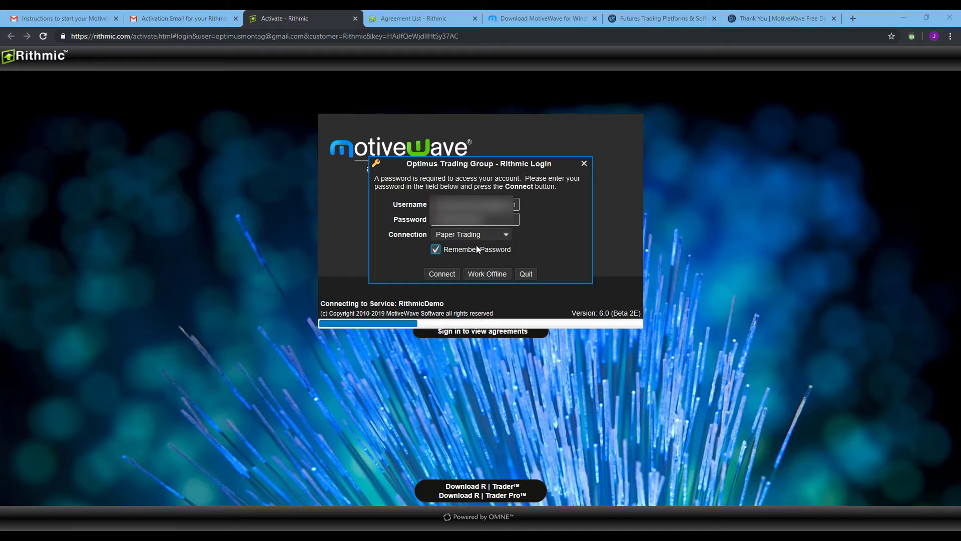
left_click(444, 274)
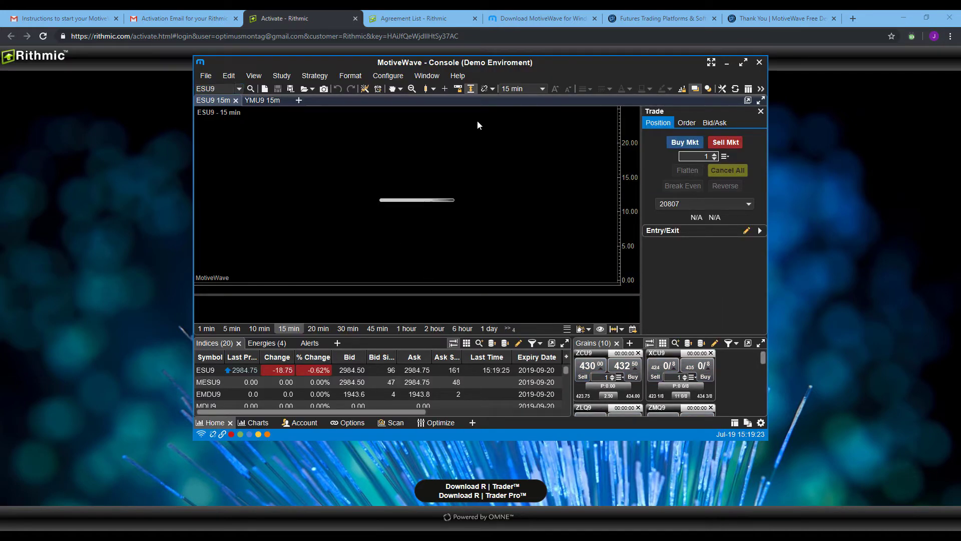
Step: Maximize the console window so the ESU9 15-minute chart fills the screen
left_click_drag(499, 67, 515, 76)
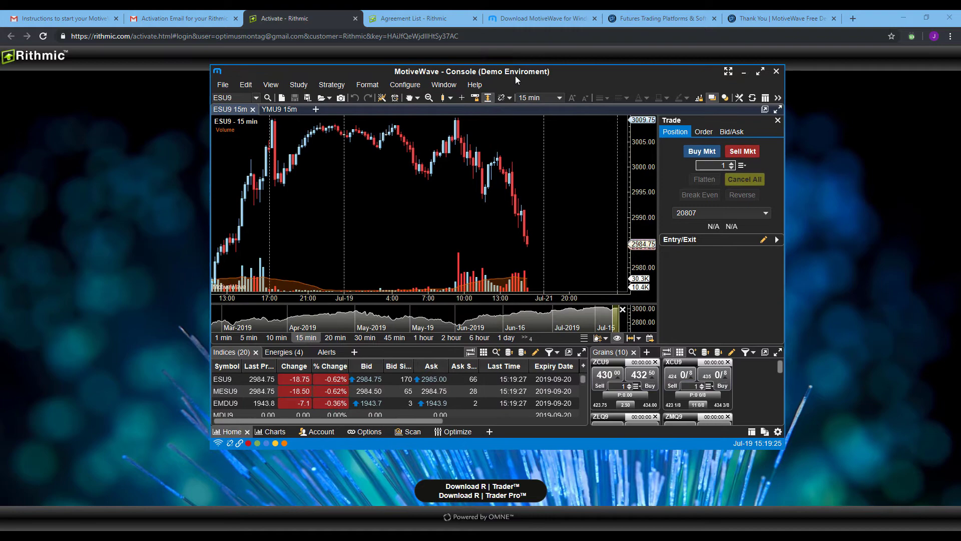
left_click(760, 71)
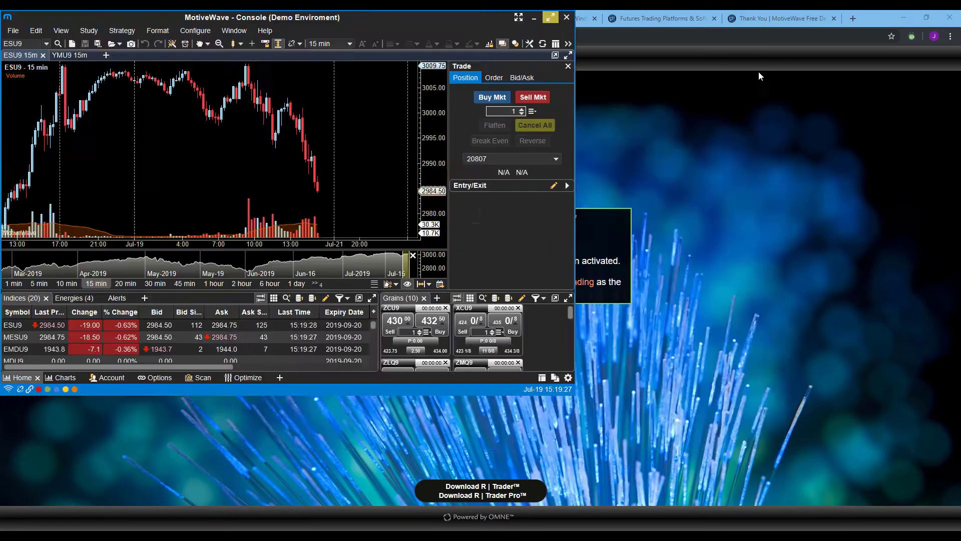